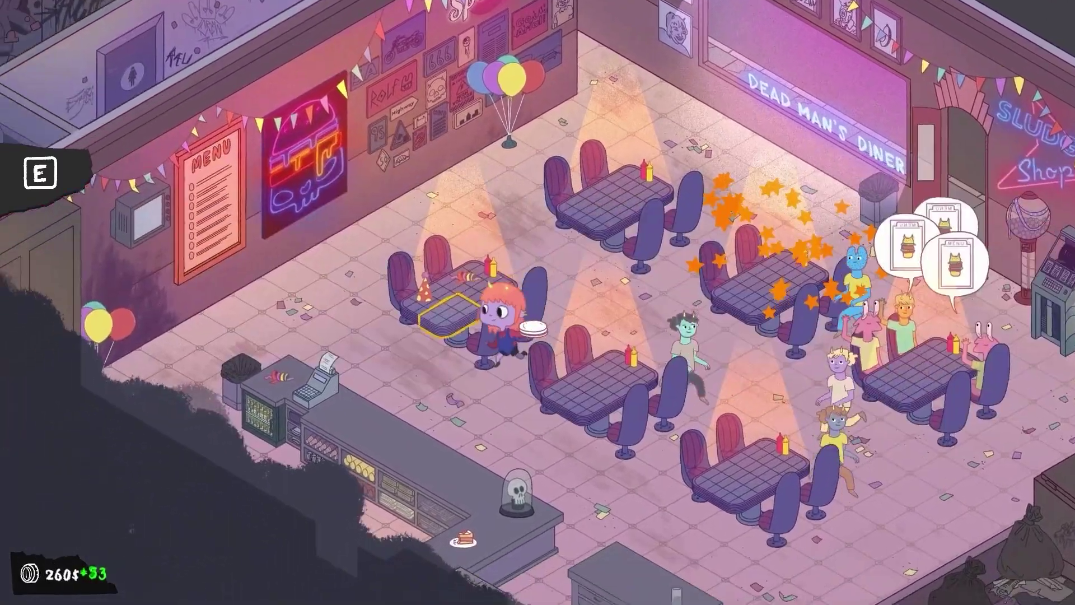
Watch the trailer's diner gameplay through to the guitar rhythm minigame, pressing S, D and A
key("s")
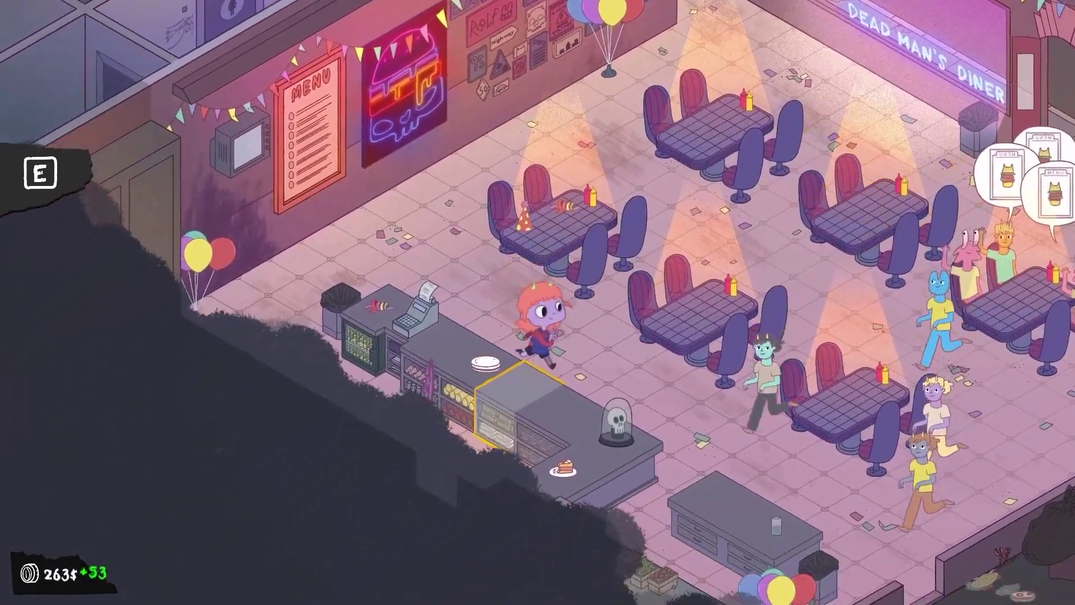
key("d")
key("a")
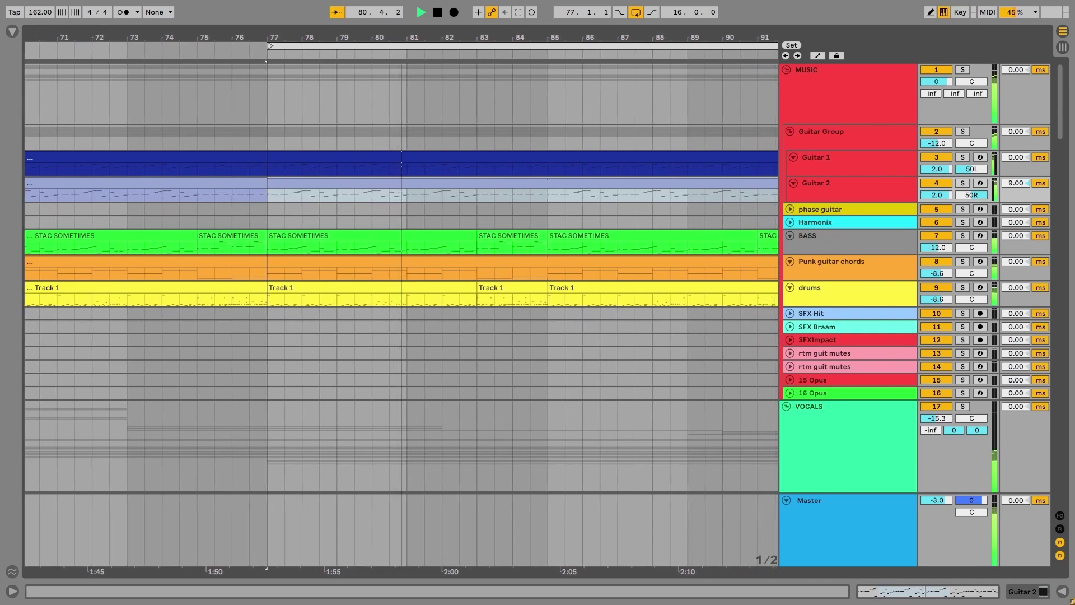
Solo the Guitar Group track so only the guitar parts play
left_click(962, 131)
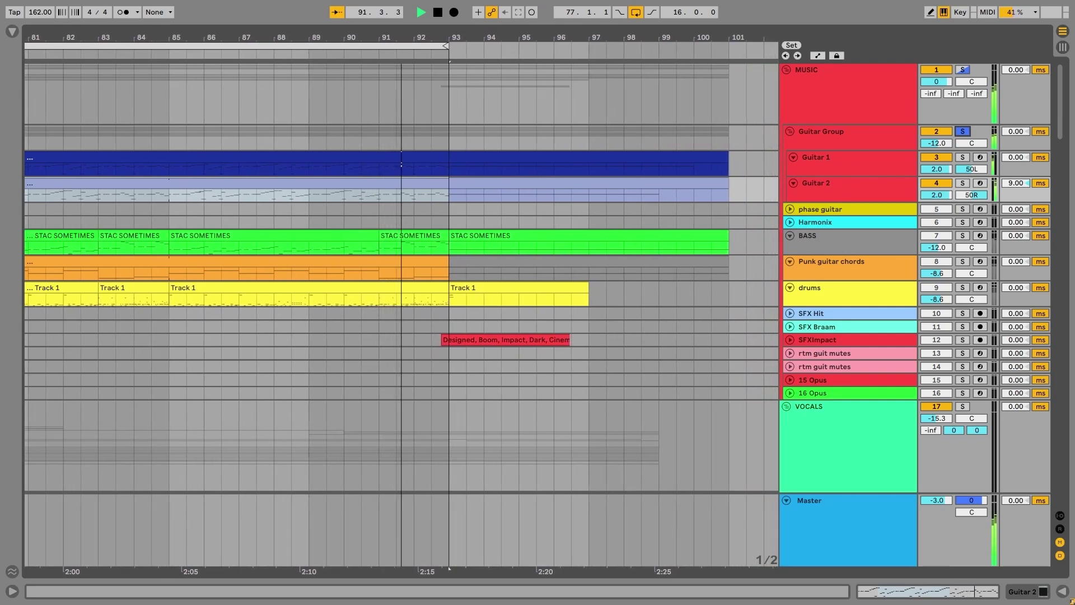
Solo Guitar 1 by itself, then move the solo to the BASS track
left_click(963, 157)
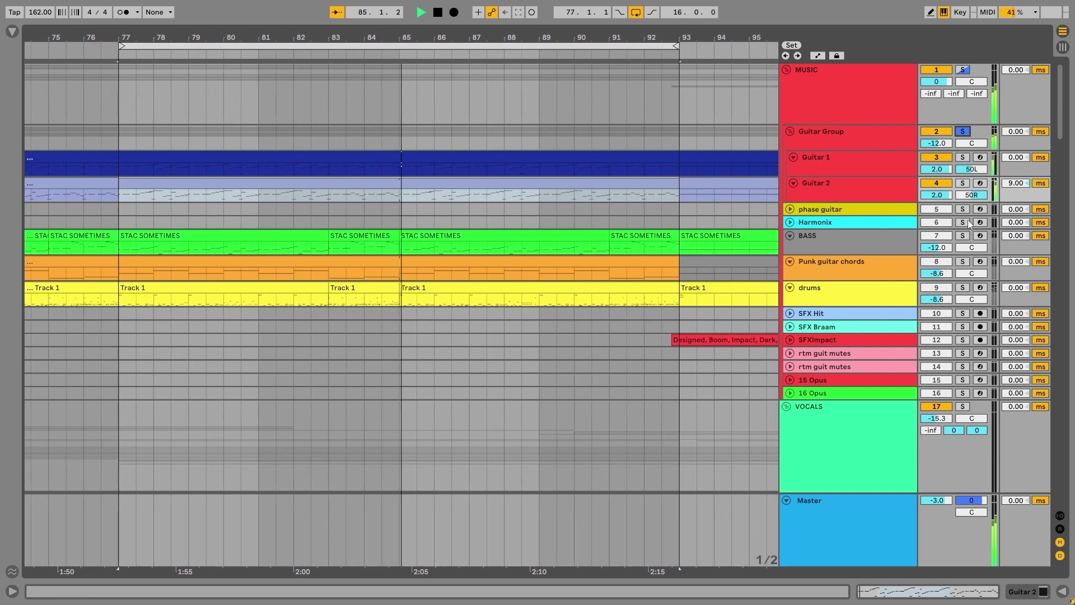
left_click(962, 236)
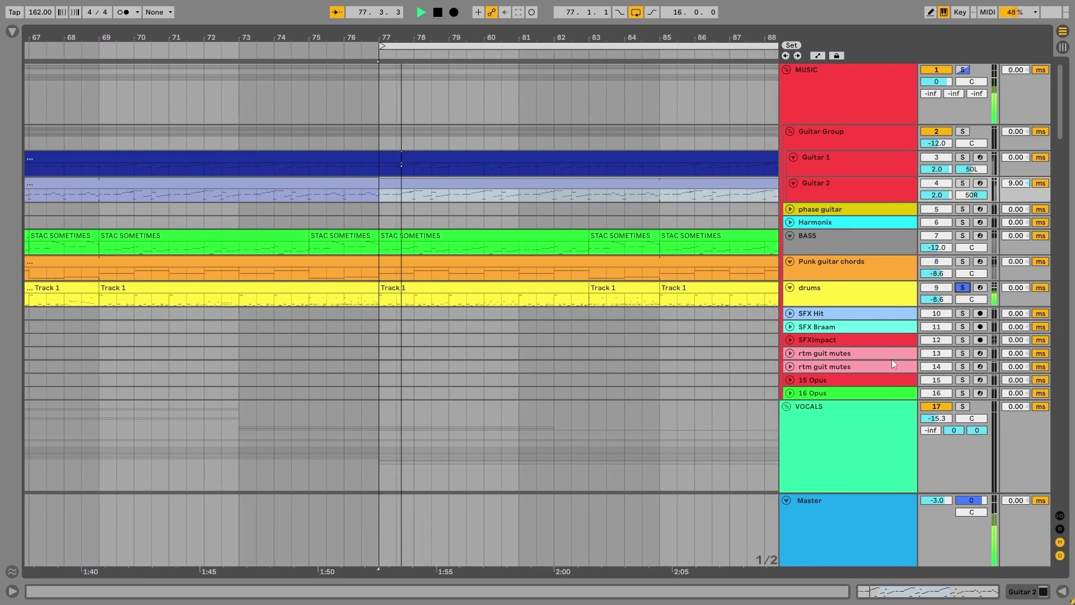
Solo the VOCALS group and scroll down to the Andreas choir vocal tracks 68–73
scroll(817, 384, "down", 5)
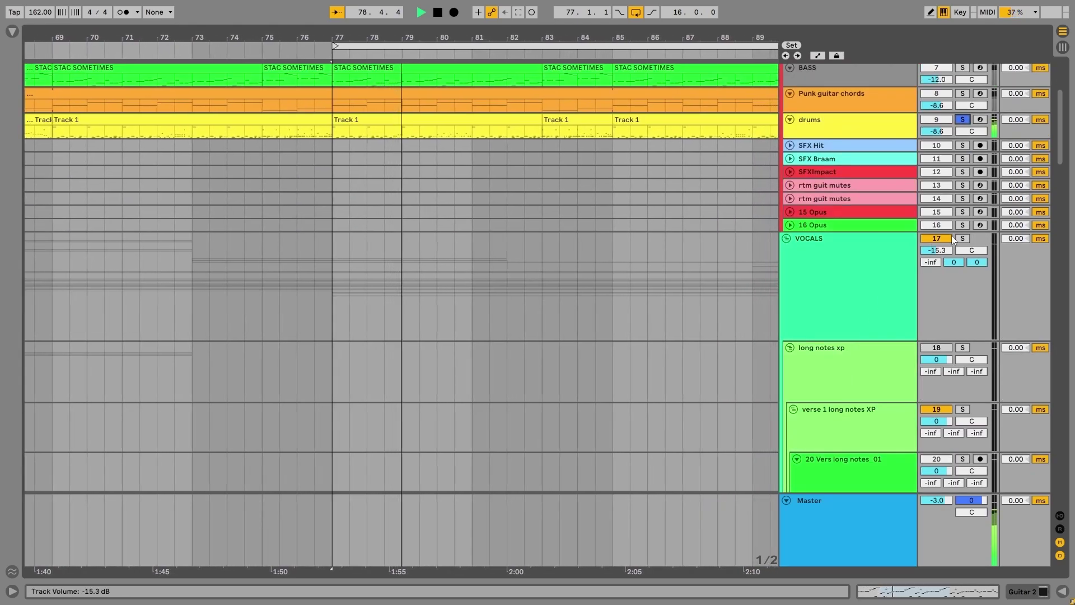
left_click(962, 239)
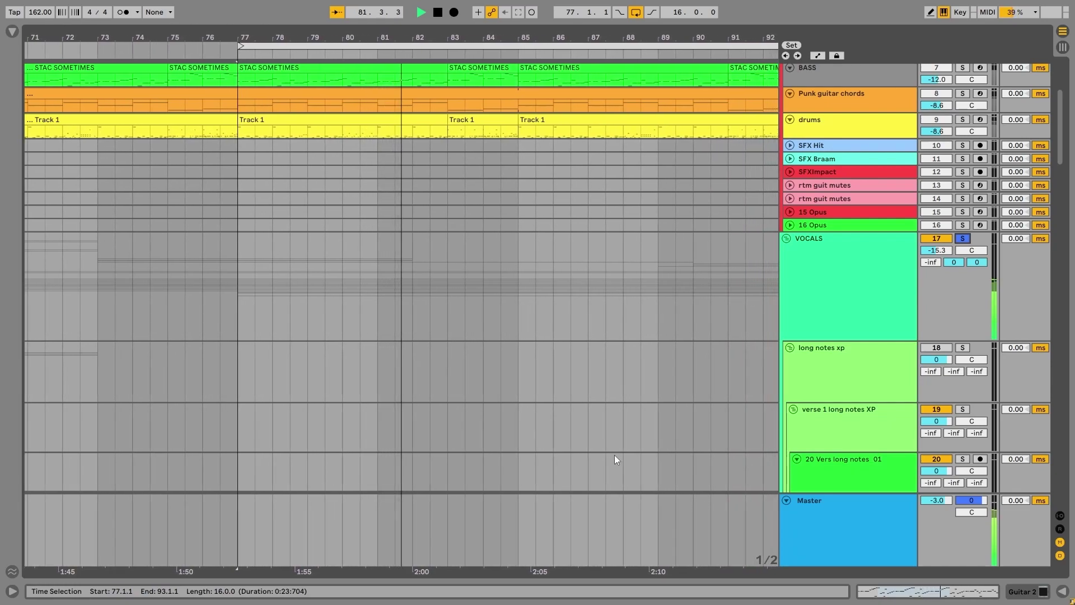
scroll(614, 455, "down", 12)
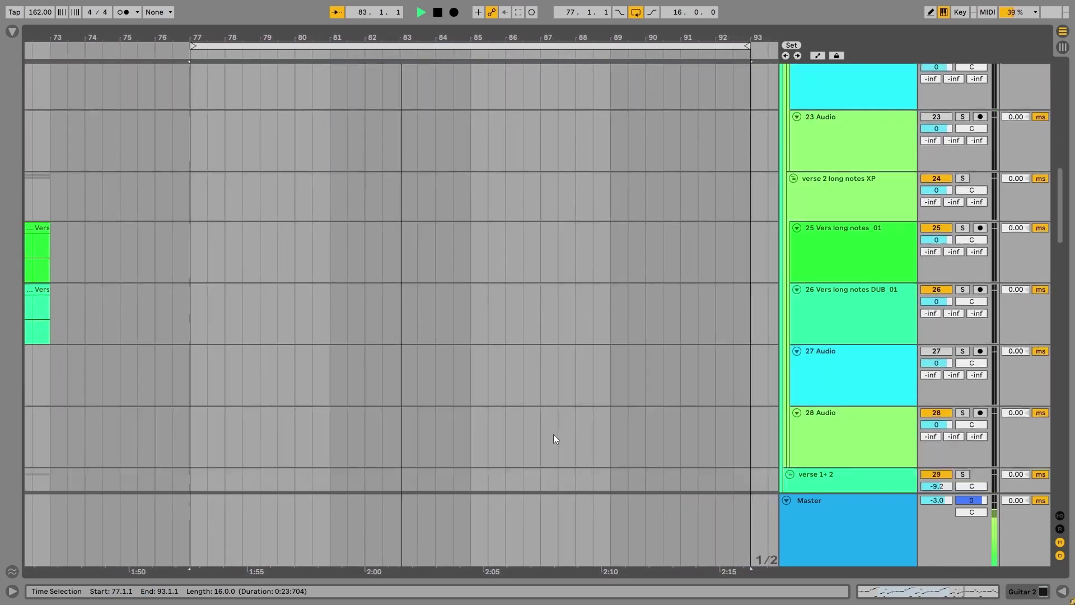
scroll(554, 438, "down", 6)
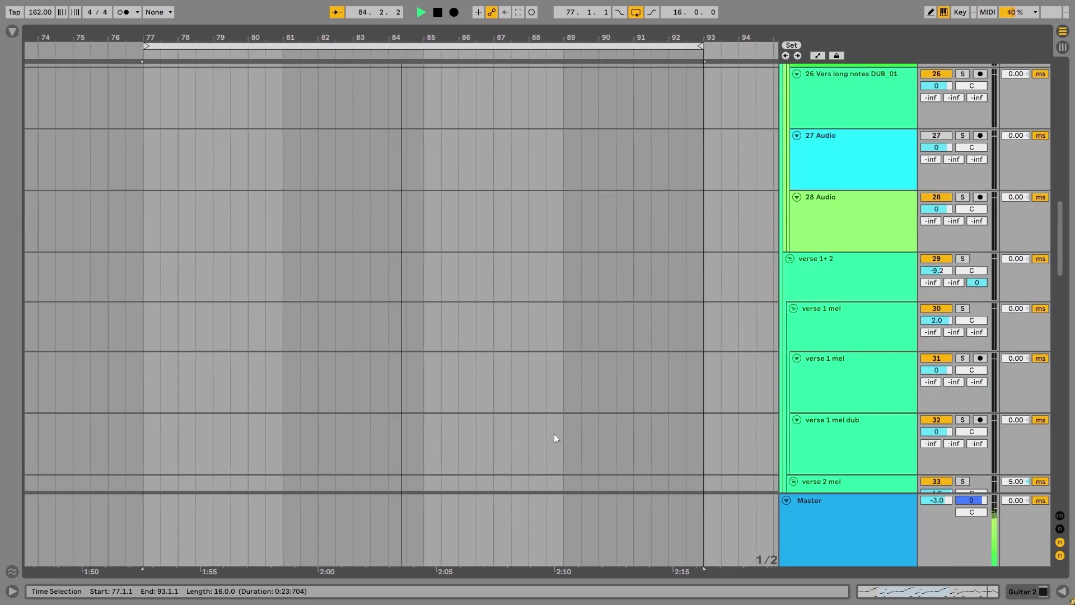
scroll(554, 439, "down", 14)
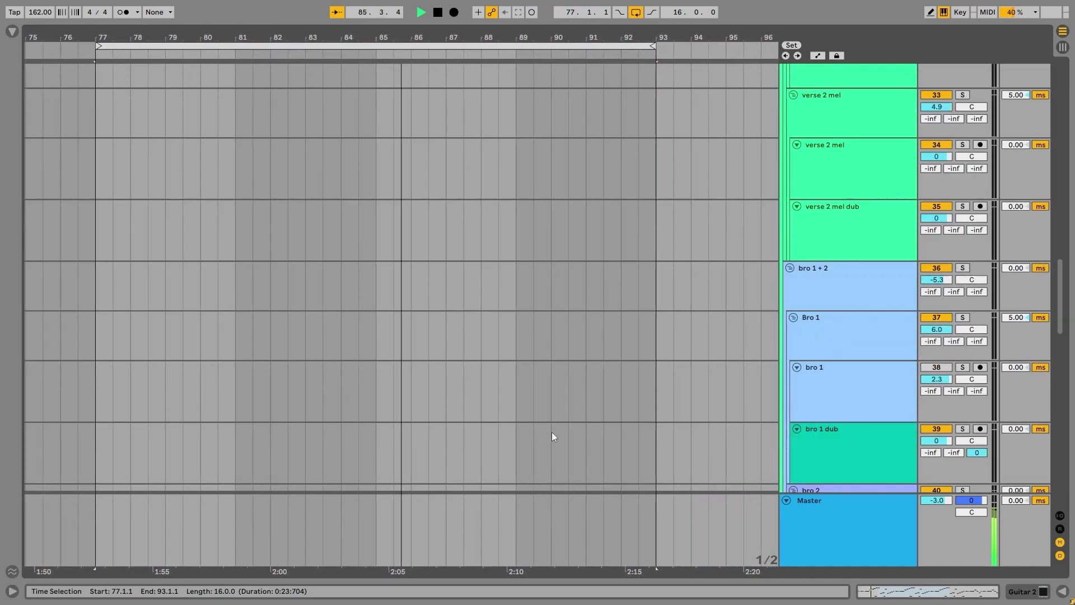
scroll(552, 434, "down", 20)
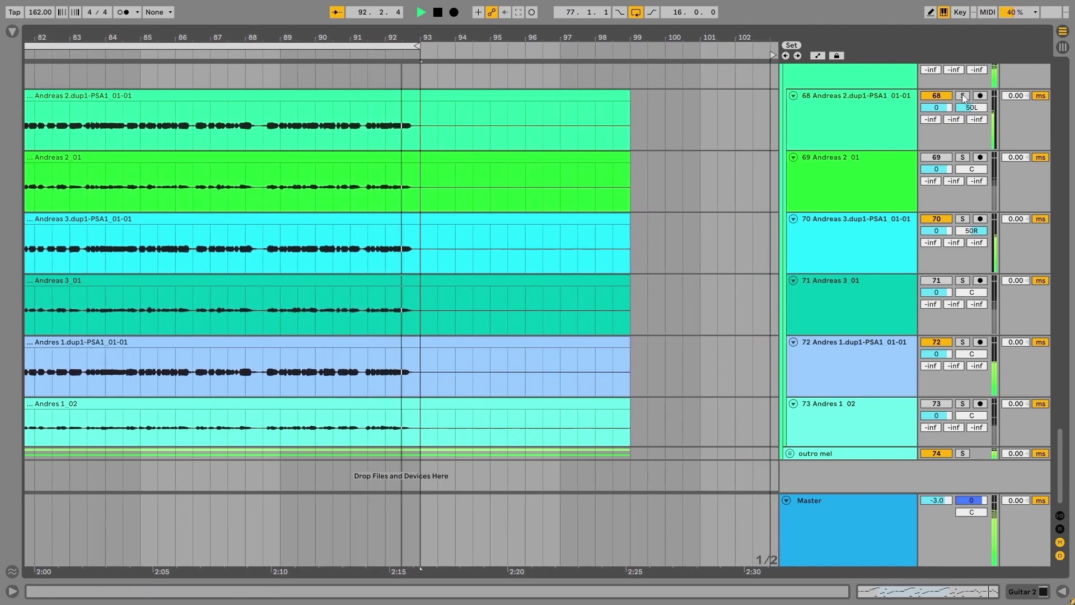
Solo choir vocal track 68, then scroll up to the Omk vocal tracks 56–57
left_click(962, 95)
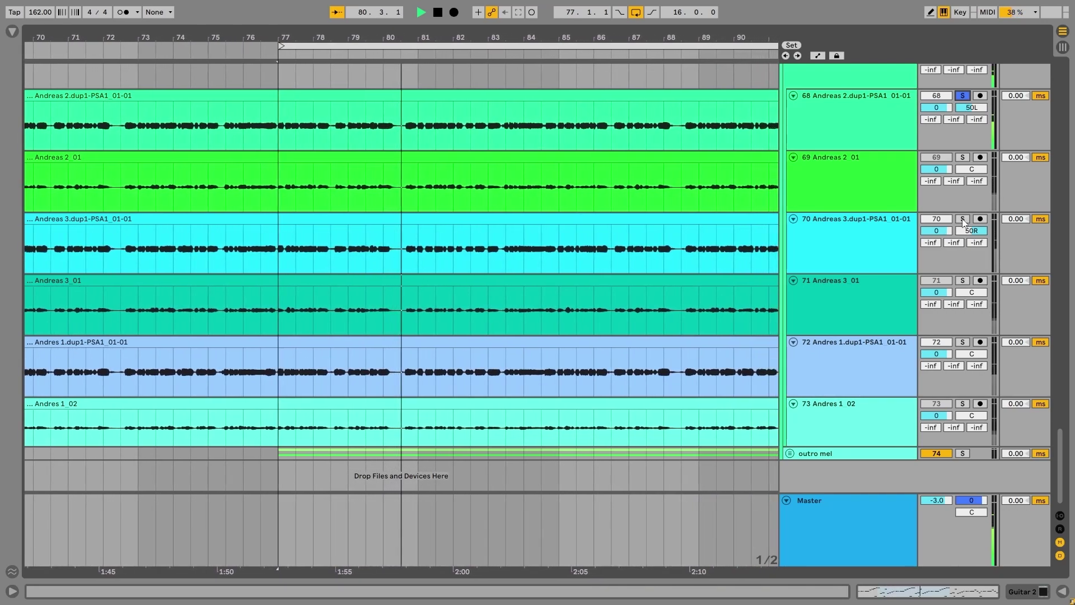
scroll(842, 234, "up", 3)
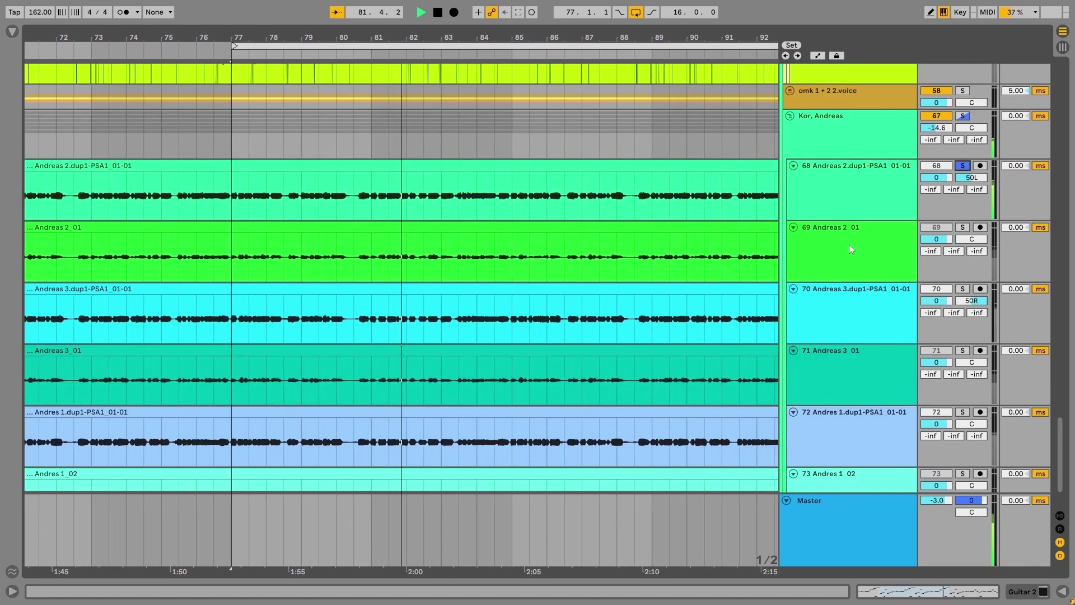
scroll(848, 245, "up", 4)
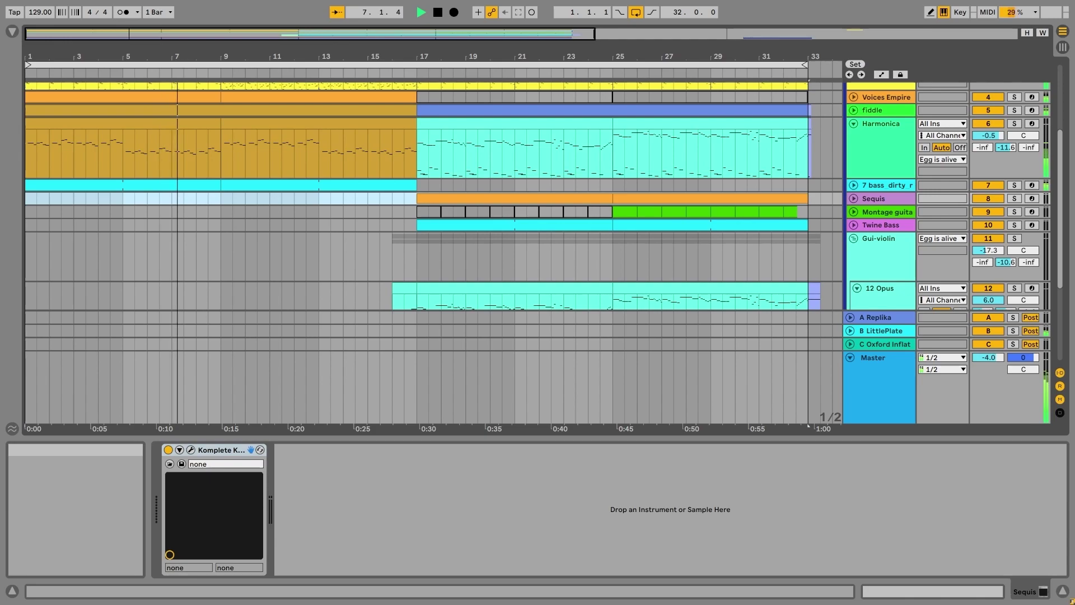
Centre the Master crossfader so tracks 11–14 play, then return to Arrangement View
left_click(1061, 48)
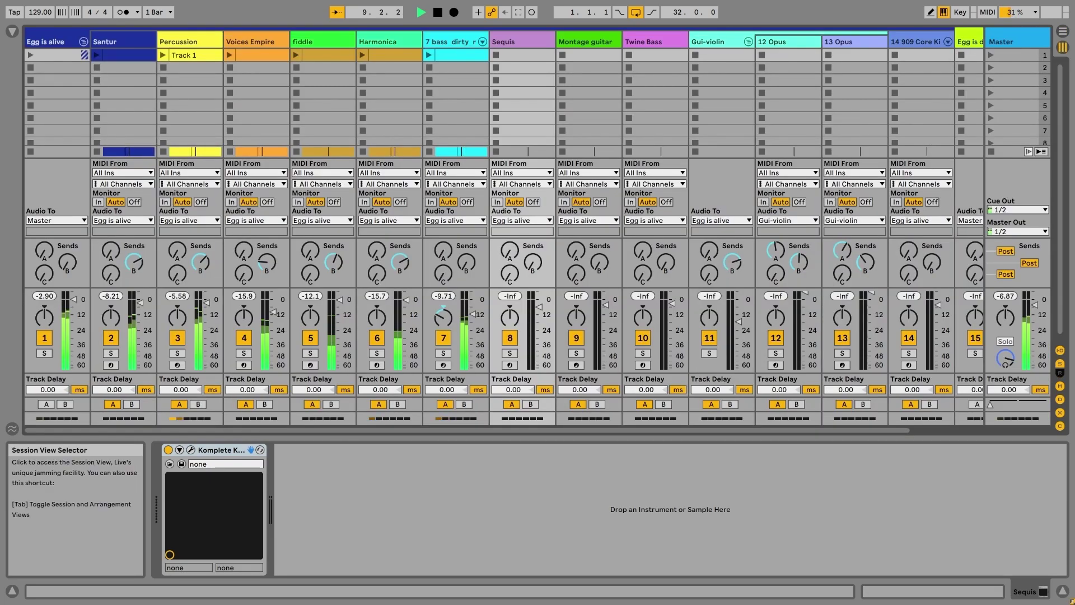
left_click_drag(993, 405, 1011, 405)
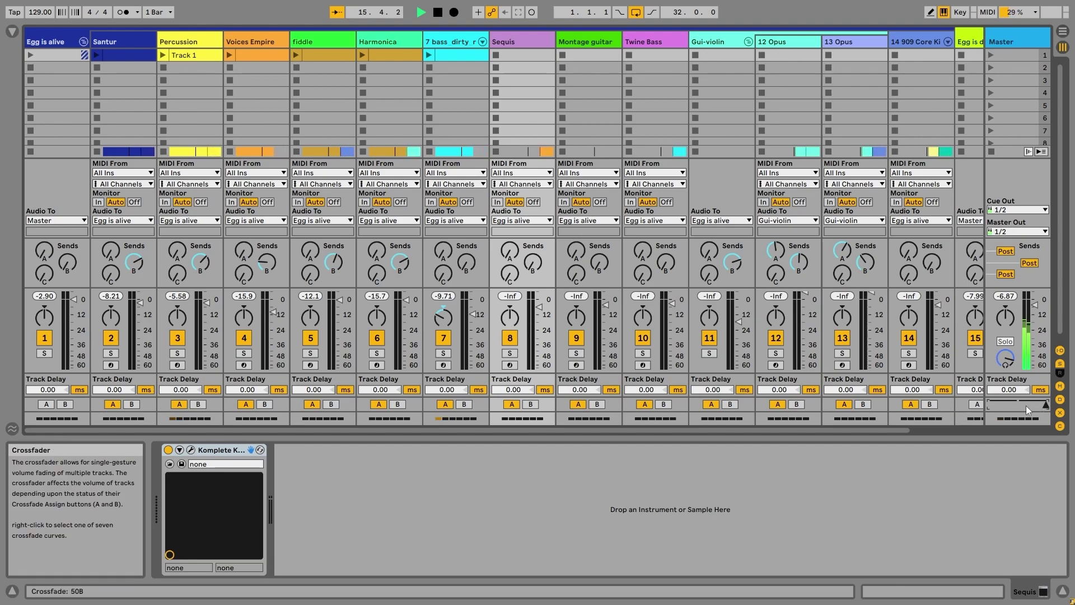
left_click_drag(1025, 405, 1014, 406)
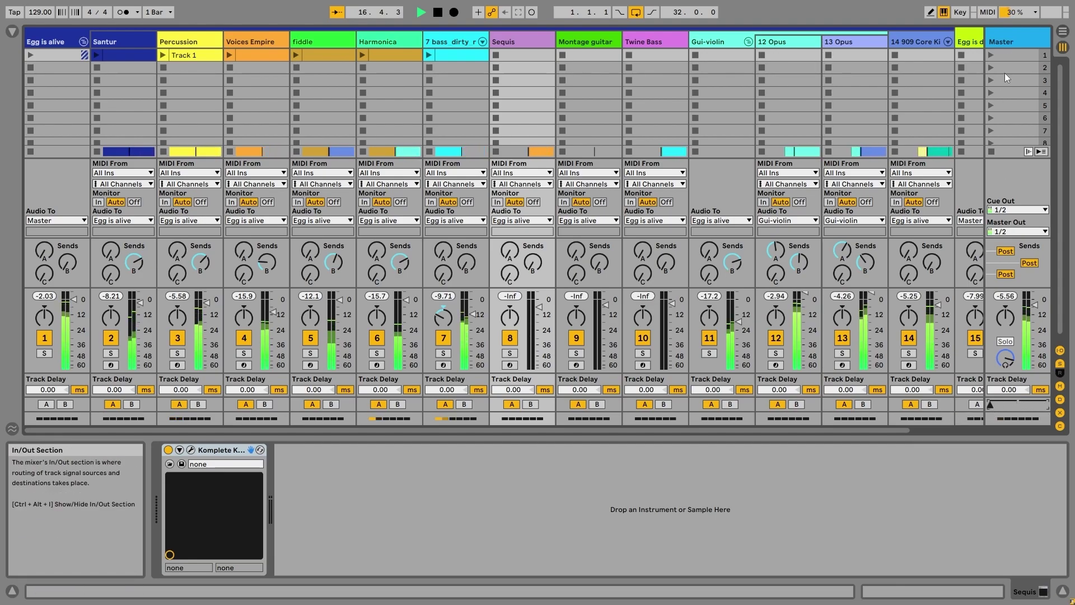
left_click(1062, 32)
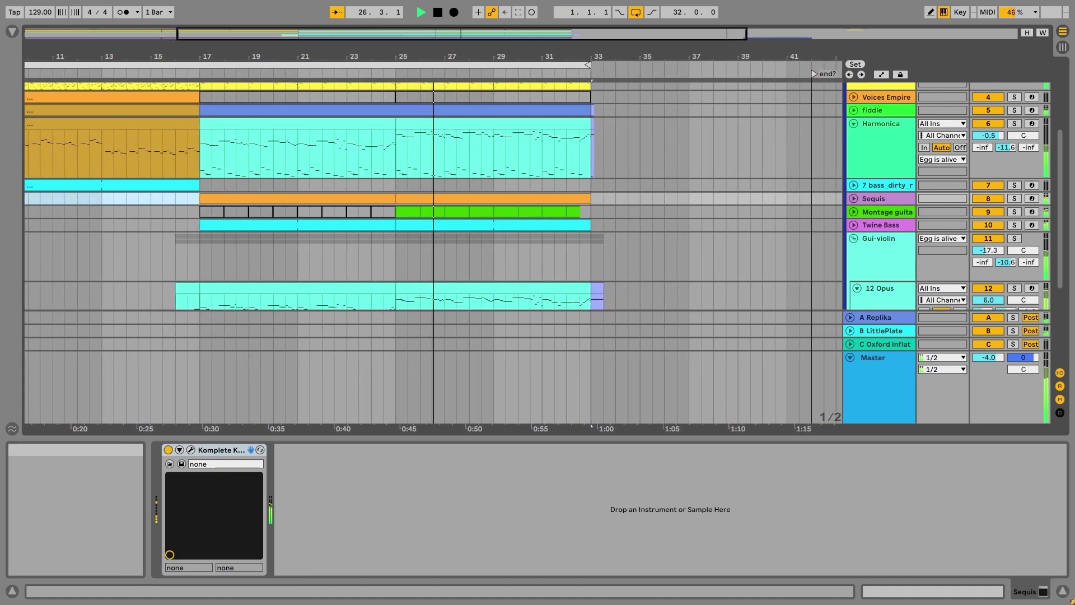
Stop playback, go back to bar 1, solo Harmonica and play from its first clip
key("space")
left_click_drag(285, 59, 524, 63)
left_click(1013, 123)
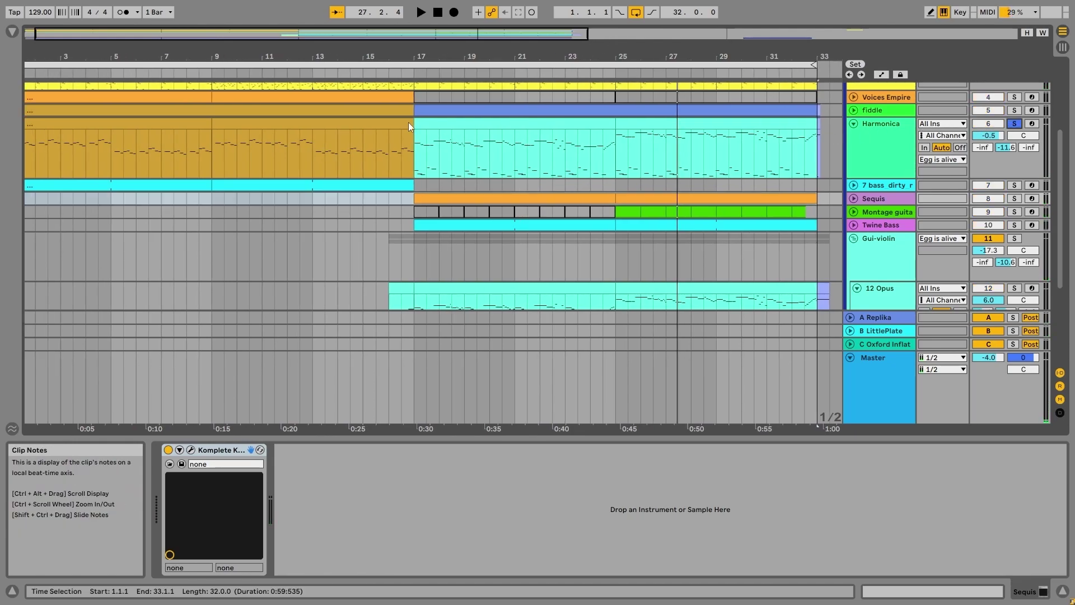
left_click(192, 123)
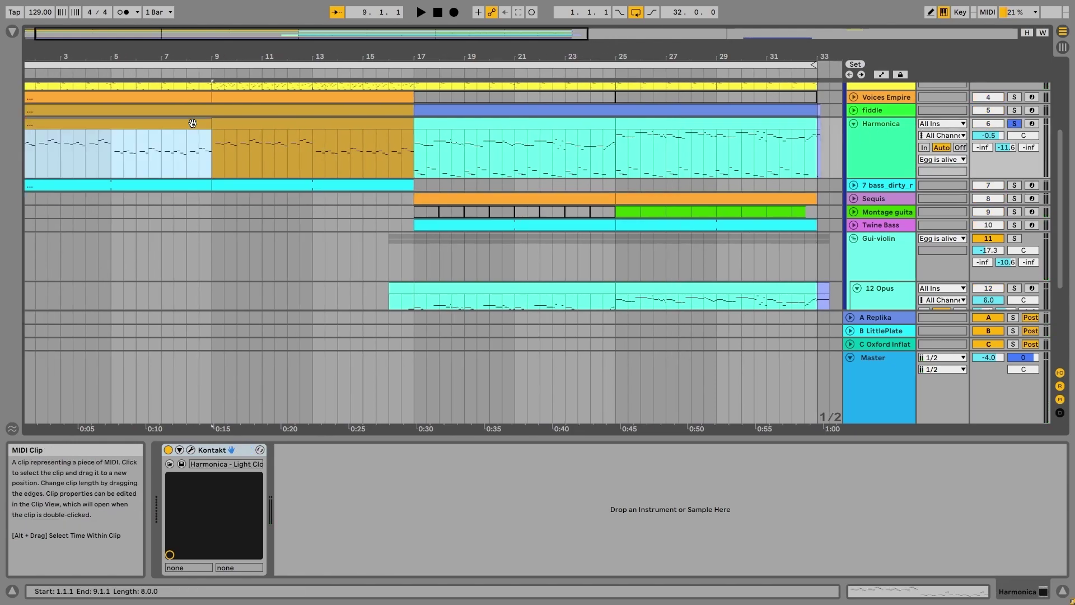
key("space")
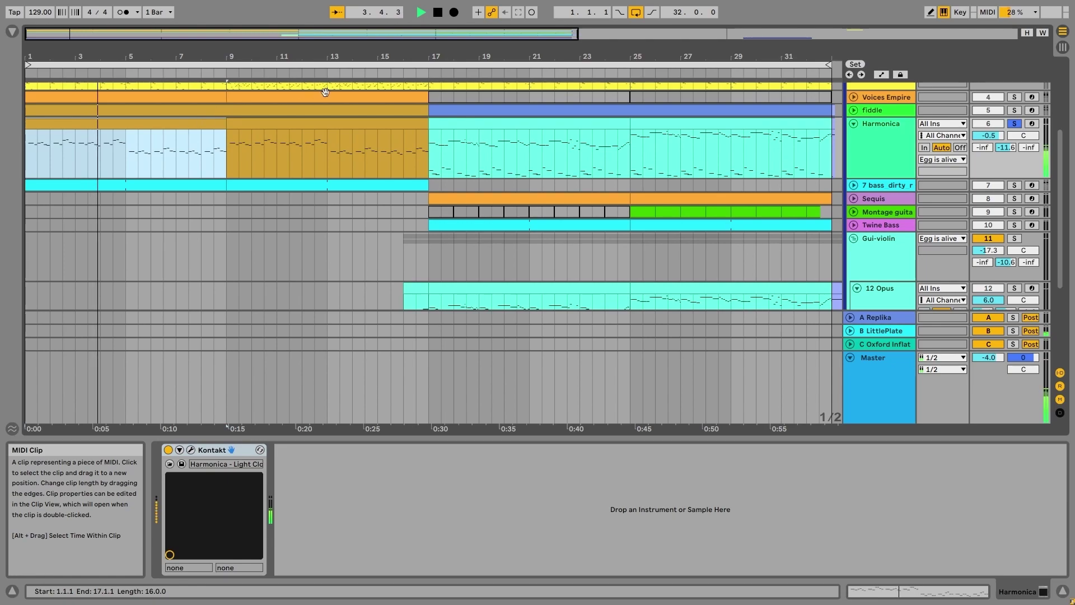
scroll(338, 181, "up", 4)
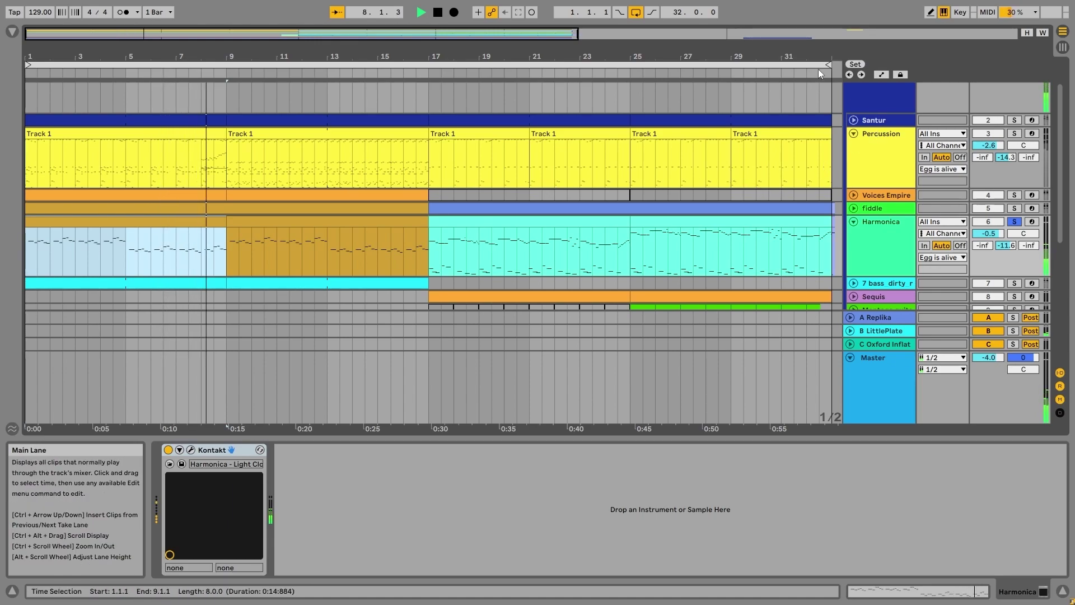
Loop bars 1–17, solo Percussion, Voices Empire and fiddle in turn, then turn solo off
left_click_drag(828, 65, 426, 79)
left_click(1014, 120)
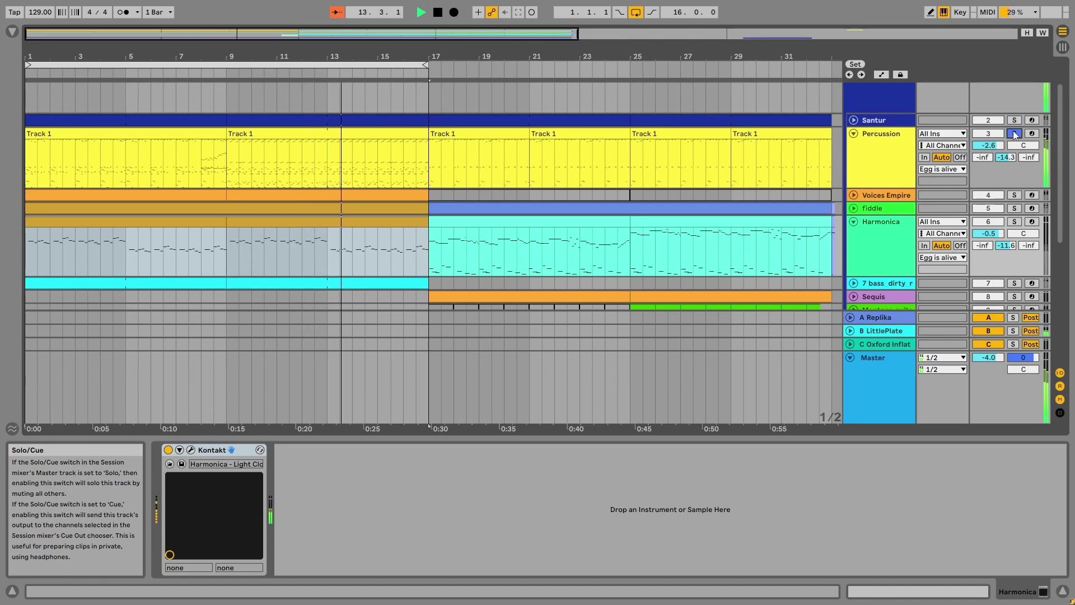
left_click(1015, 195)
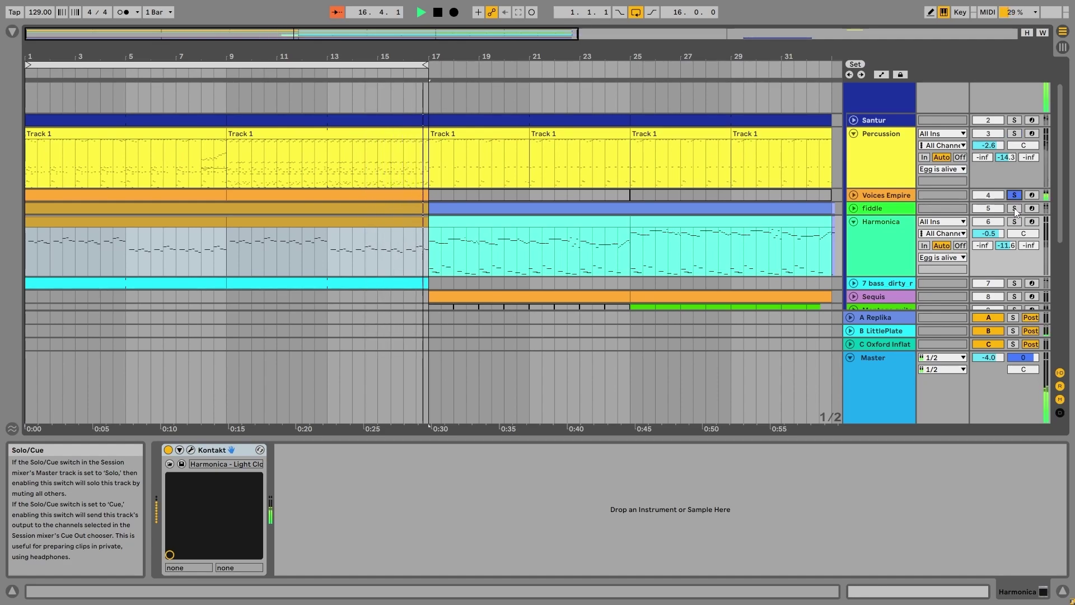
left_click(1014, 209)
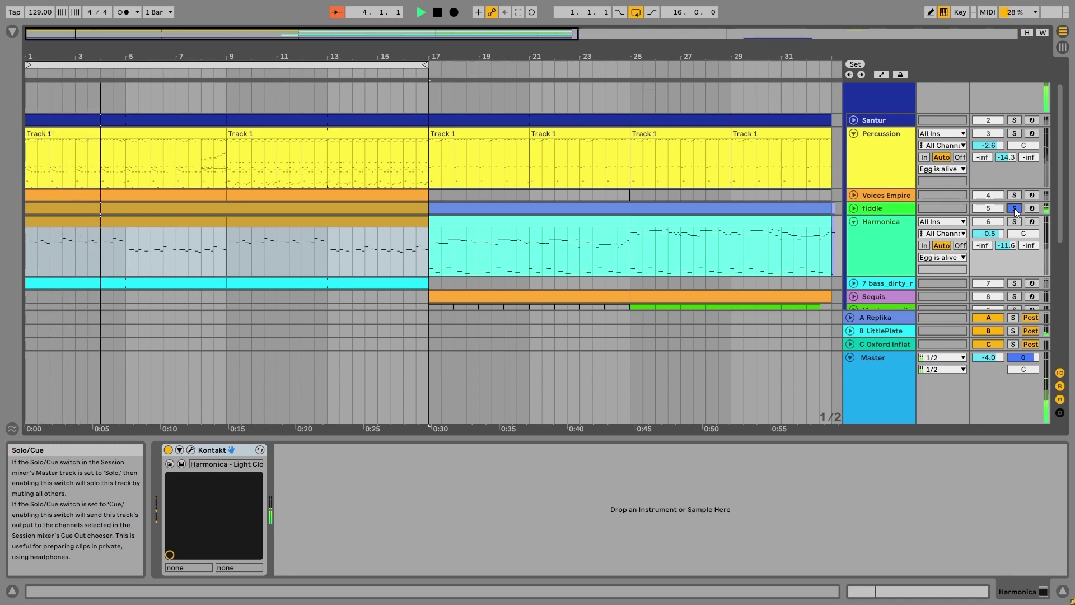
left_click(1015, 208)
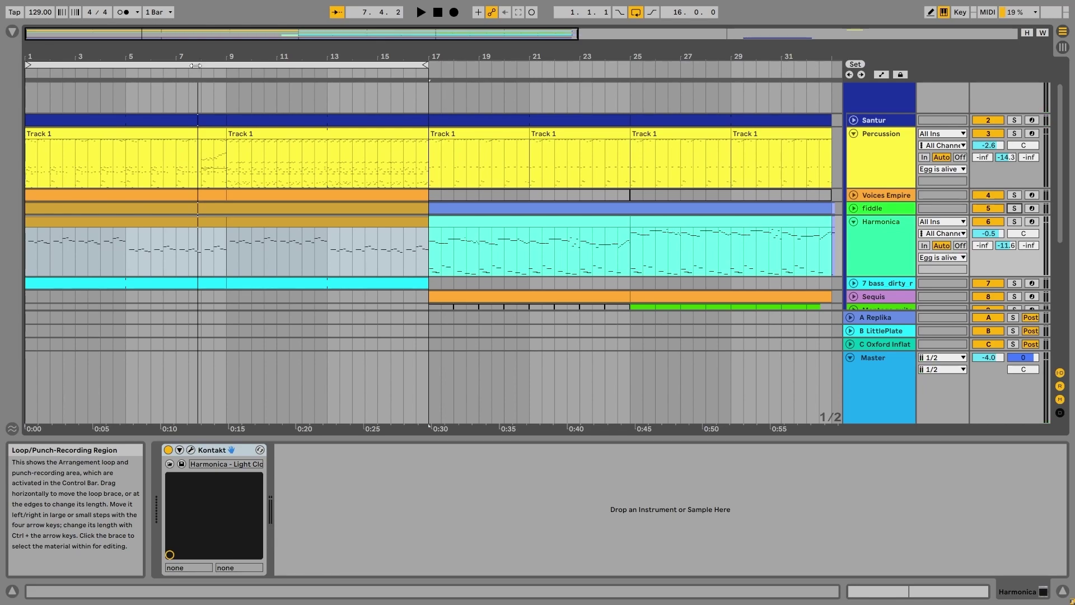
Move the loop brace to bars 17–33 and solo the Gui-violin track
left_click_drag(194, 65, 605, 89)
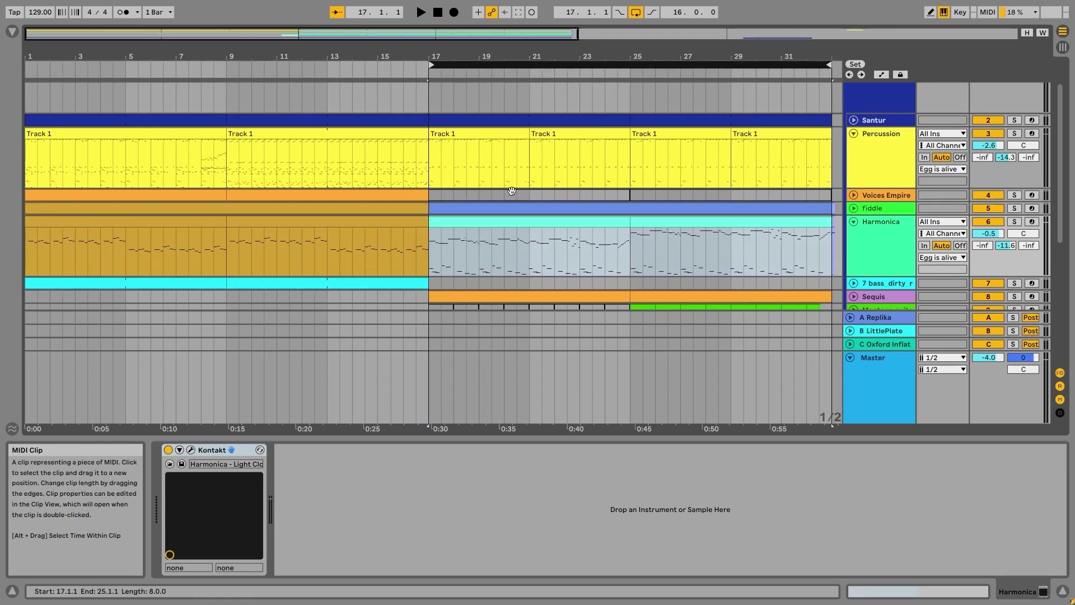
scroll(498, 191, "down", 2)
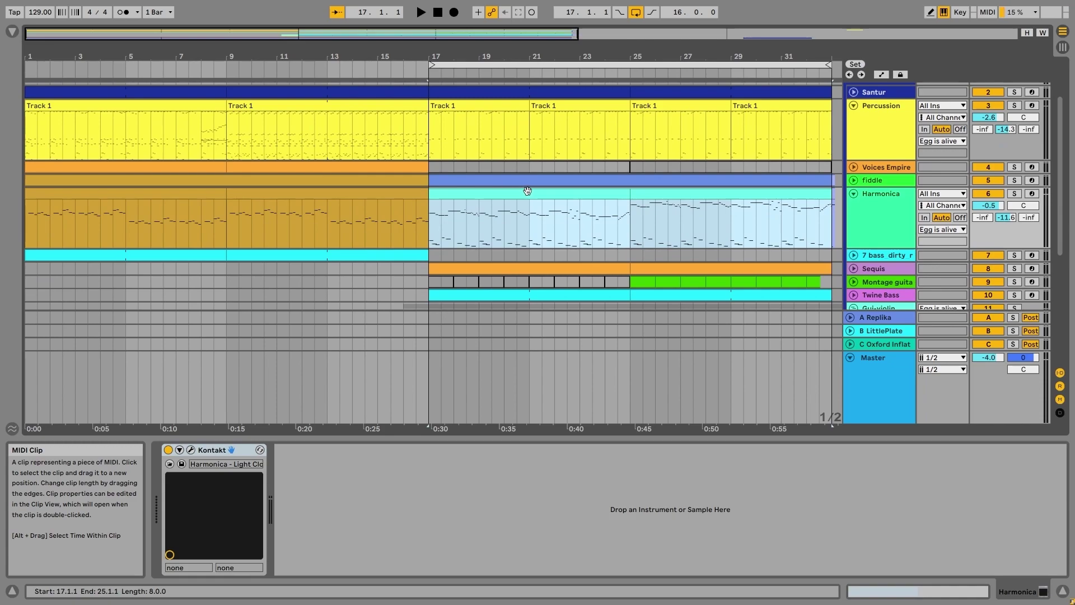
scroll(527, 192, "down", 1)
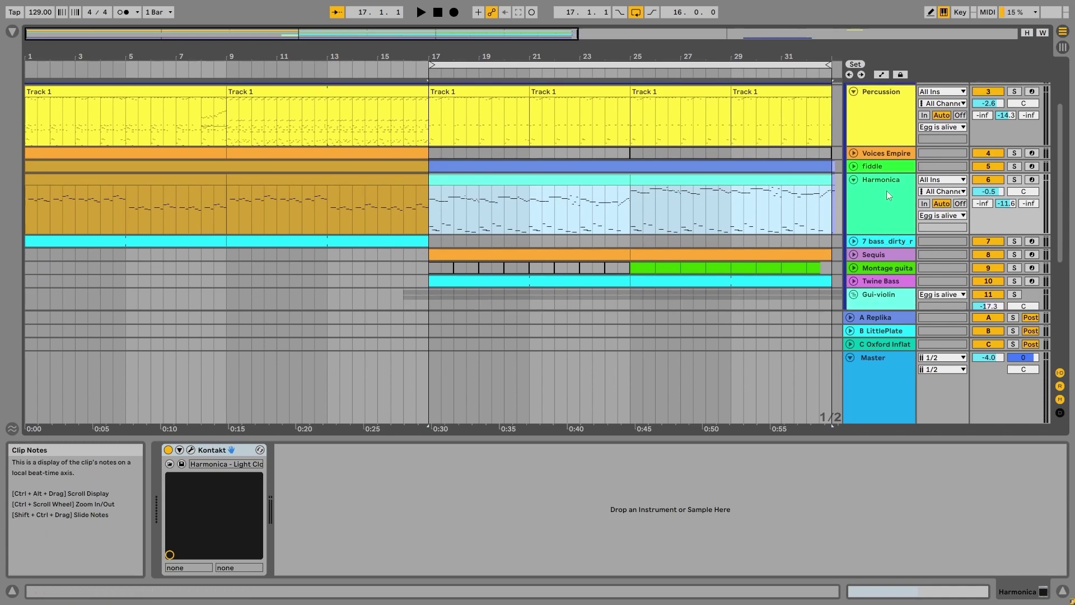
scroll(789, 238, "down", 2)
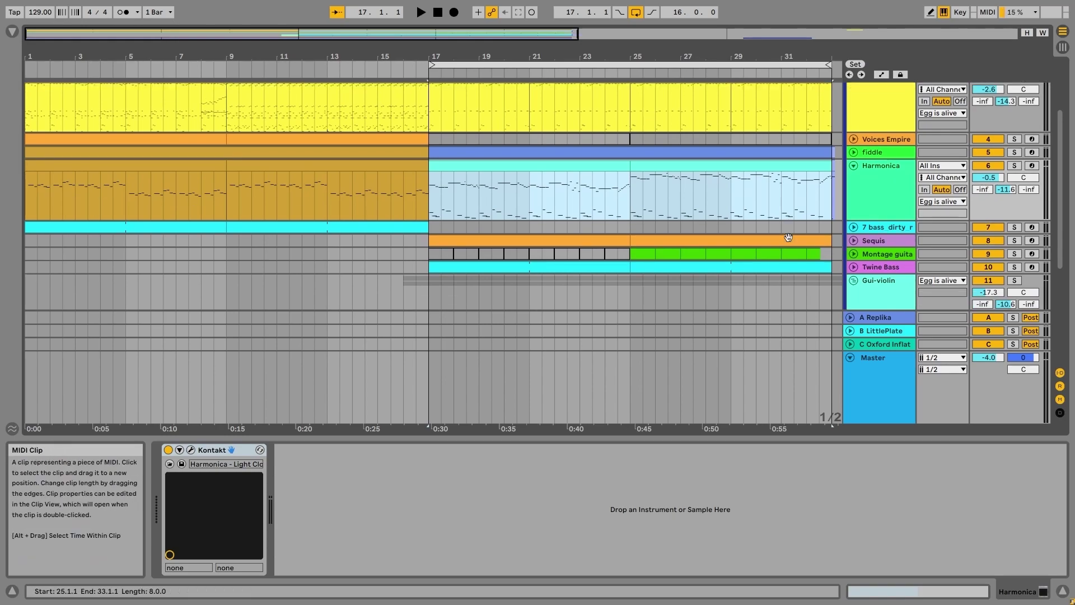
left_click(1015, 267)
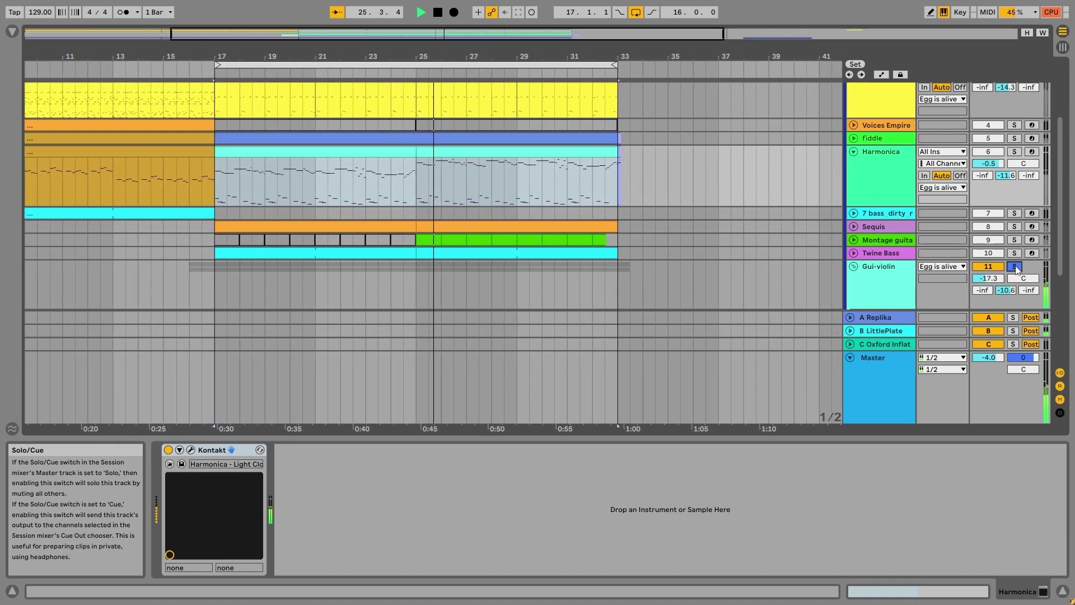
Unsolo Gui-violin, select the Sequis clip, and stretch the loop to span bars 1–33
left_click(1016, 267)
left_click(349, 226)
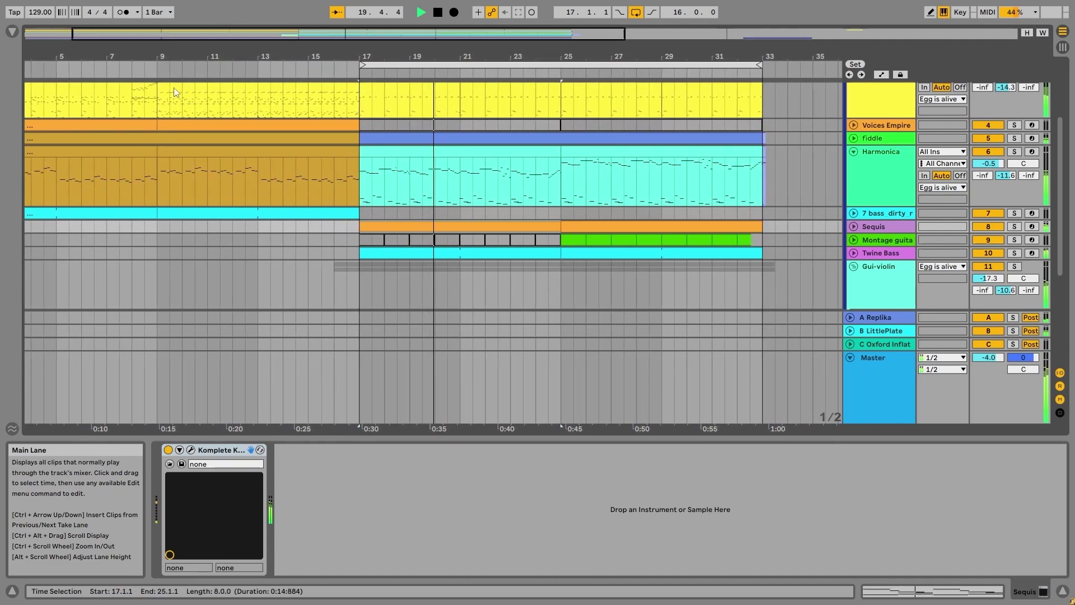
left_click_drag(347, 65, 2, 72)
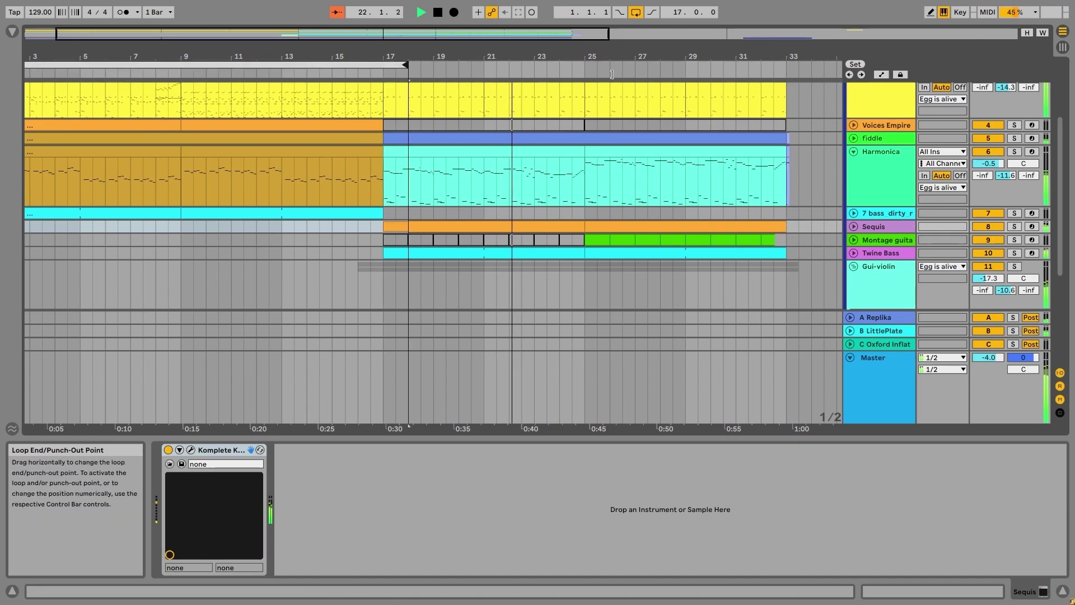
left_click_drag(404, 66, 783, 68)
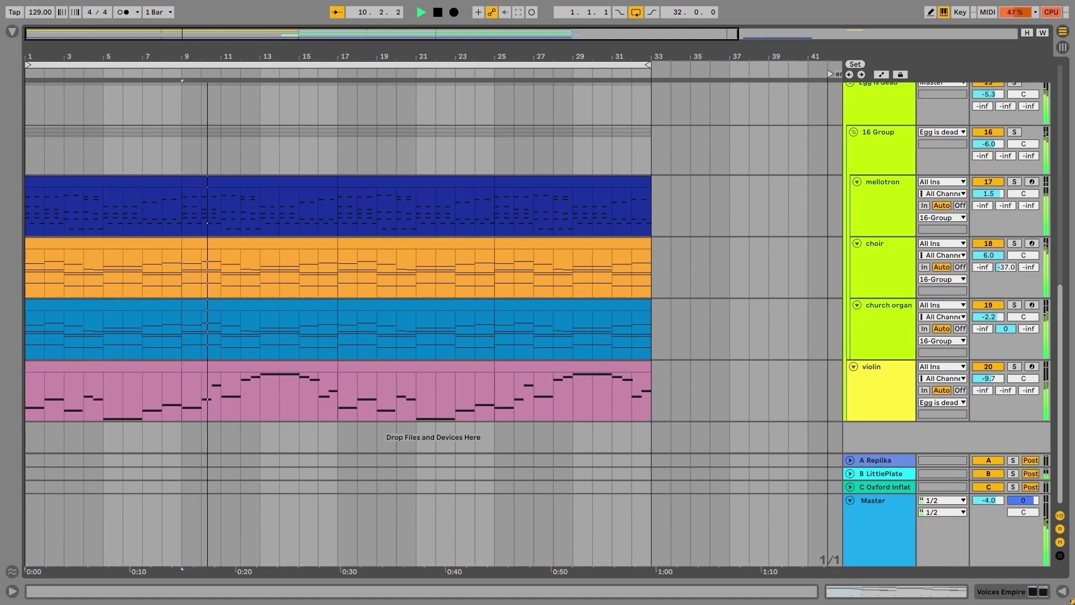
Solo mellotron, choir, church organ and violin in turn, then unsolo violin so all four play
left_click(1014, 182)
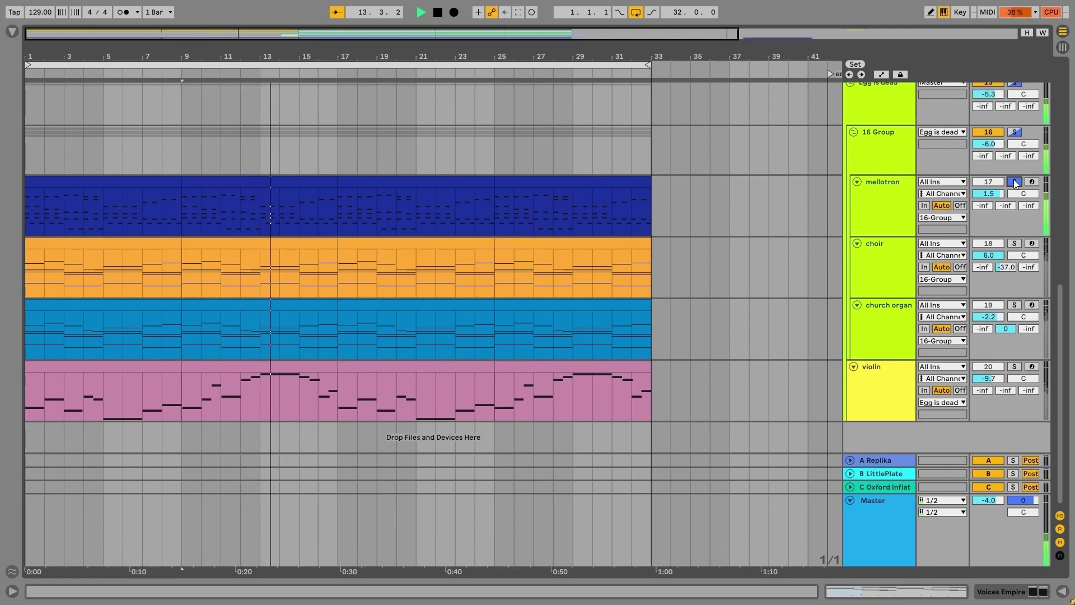
left_click(1015, 243)
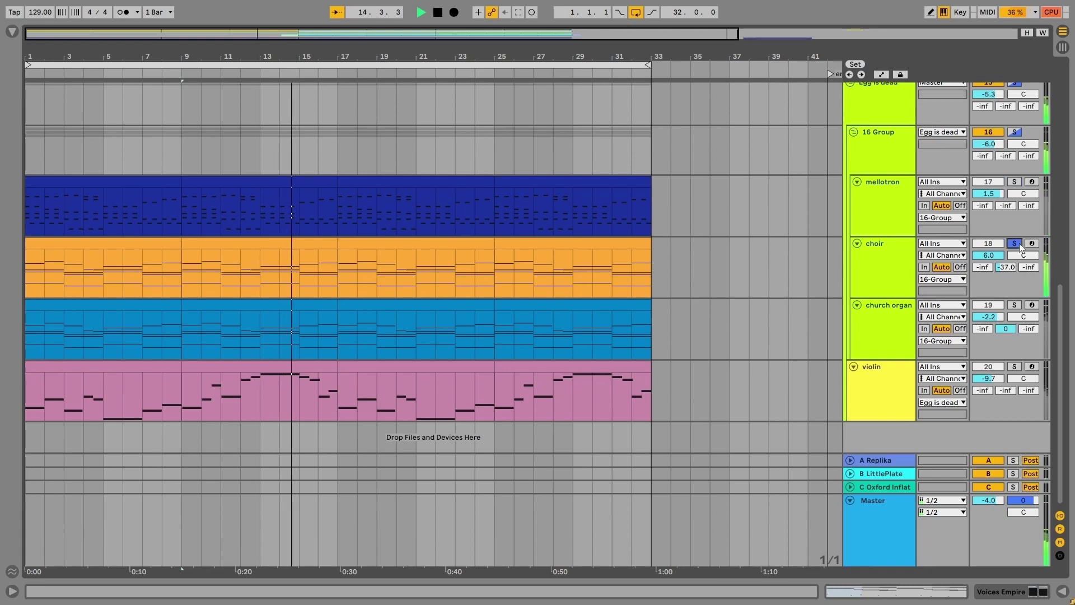
left_click(1014, 305)
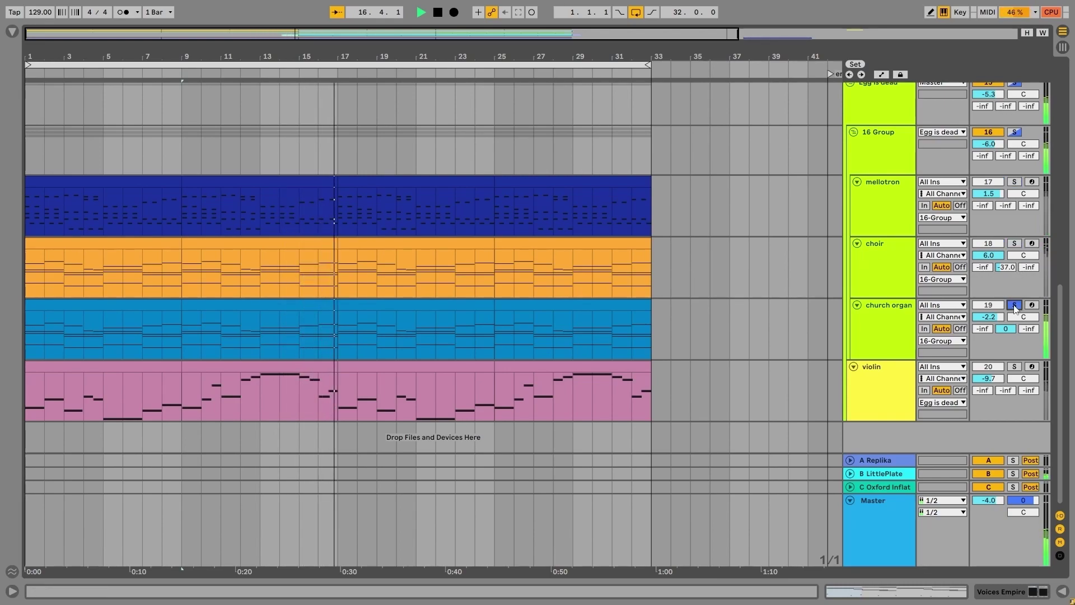
left_click(1015, 367)
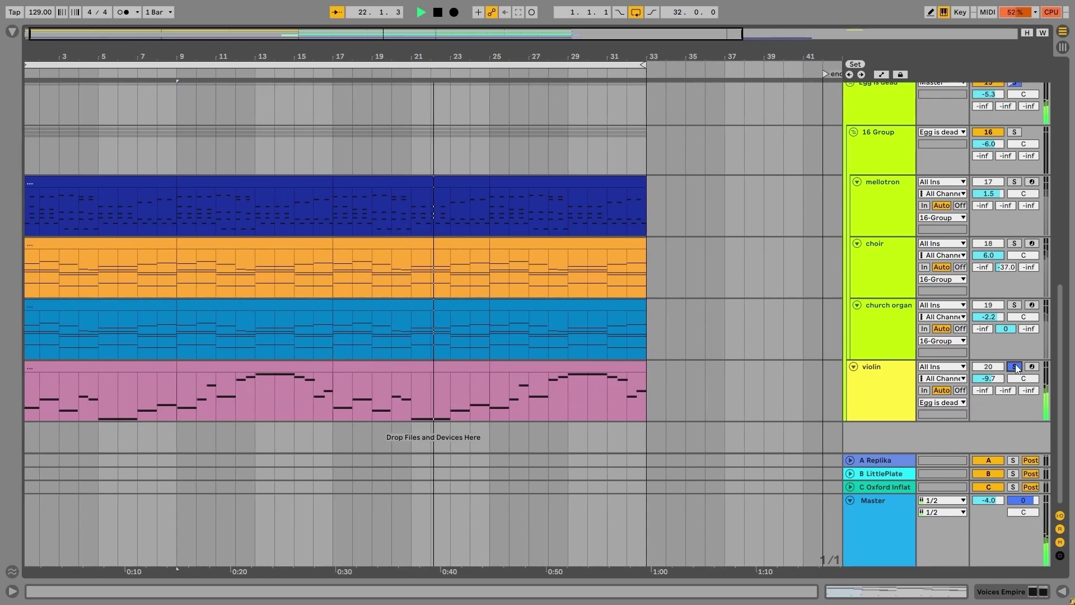
left_click(1015, 365)
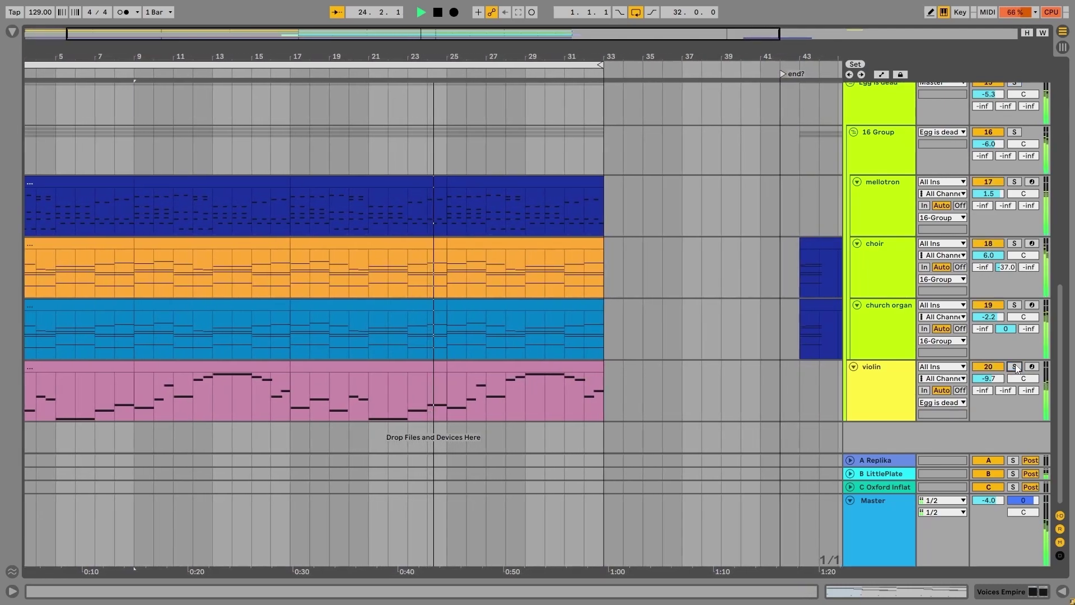
Switch to the Session View mixer and slide the crossfader toward A, ending at 22B
key("Tab")
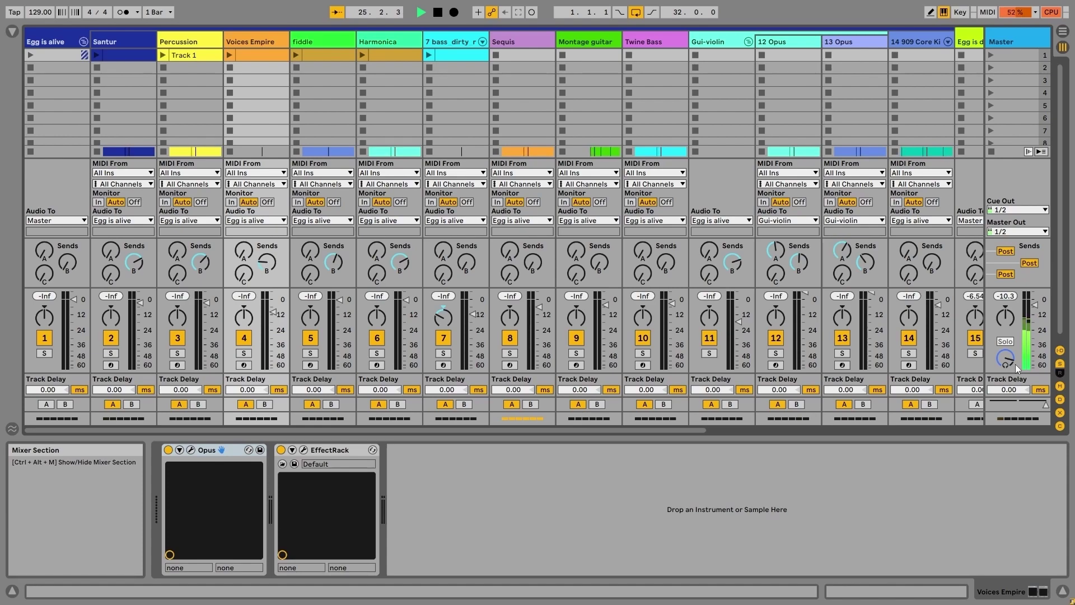
left_click(1044, 406)
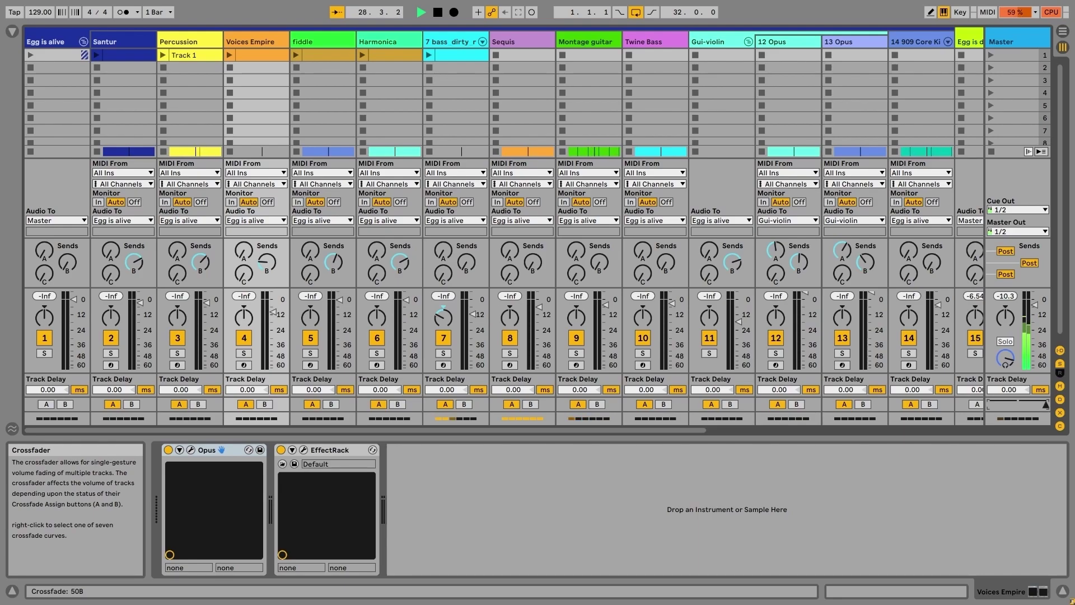
left_click_drag(1044, 405, 1035, 405)
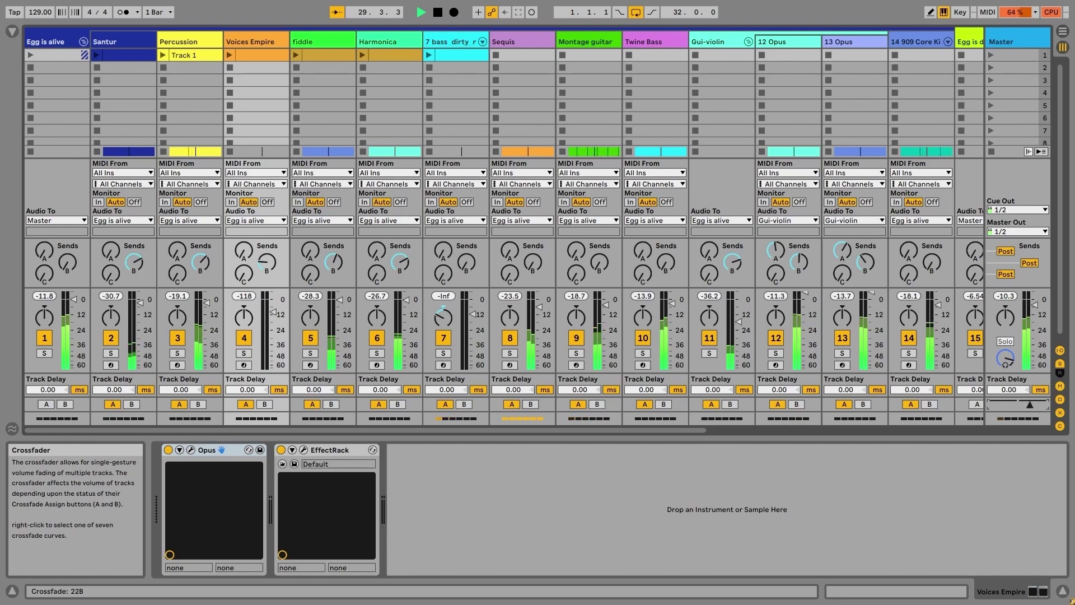